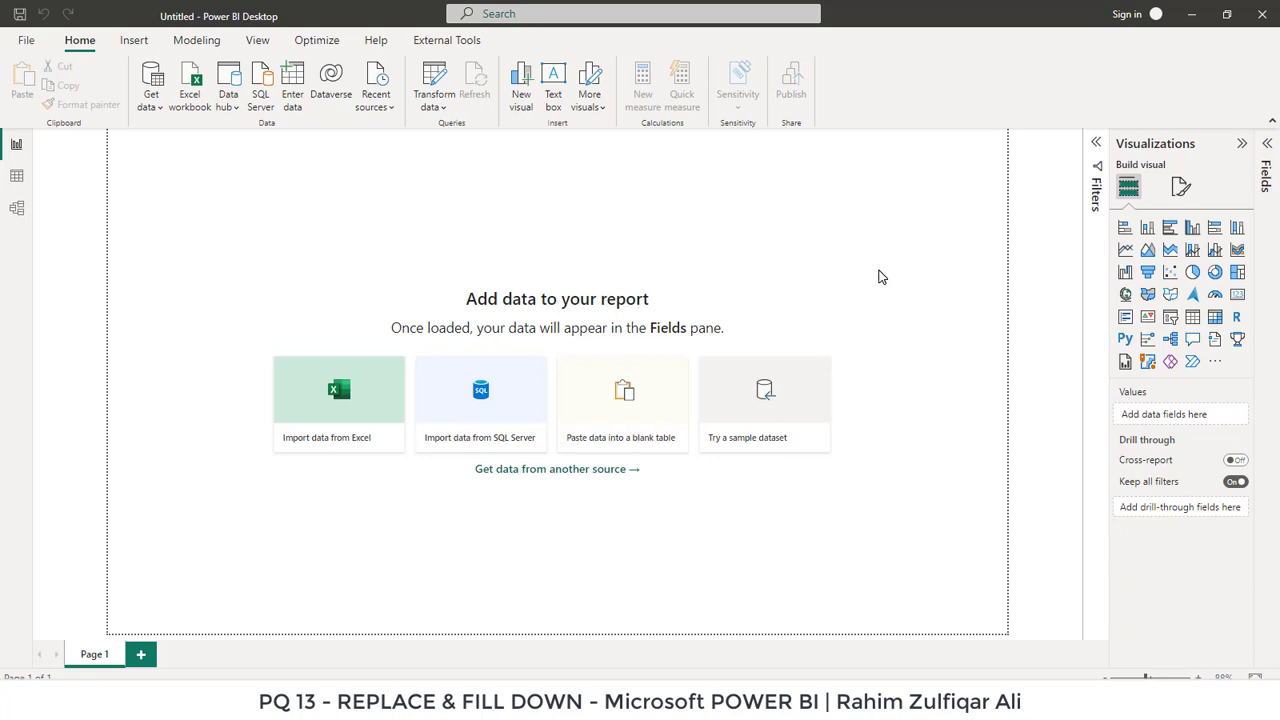
Connect to the Excel workbook Replace and Fill.xlsx in the PQ 13 - Replace and Fill folder
click(160, 108)
click(519, 287)
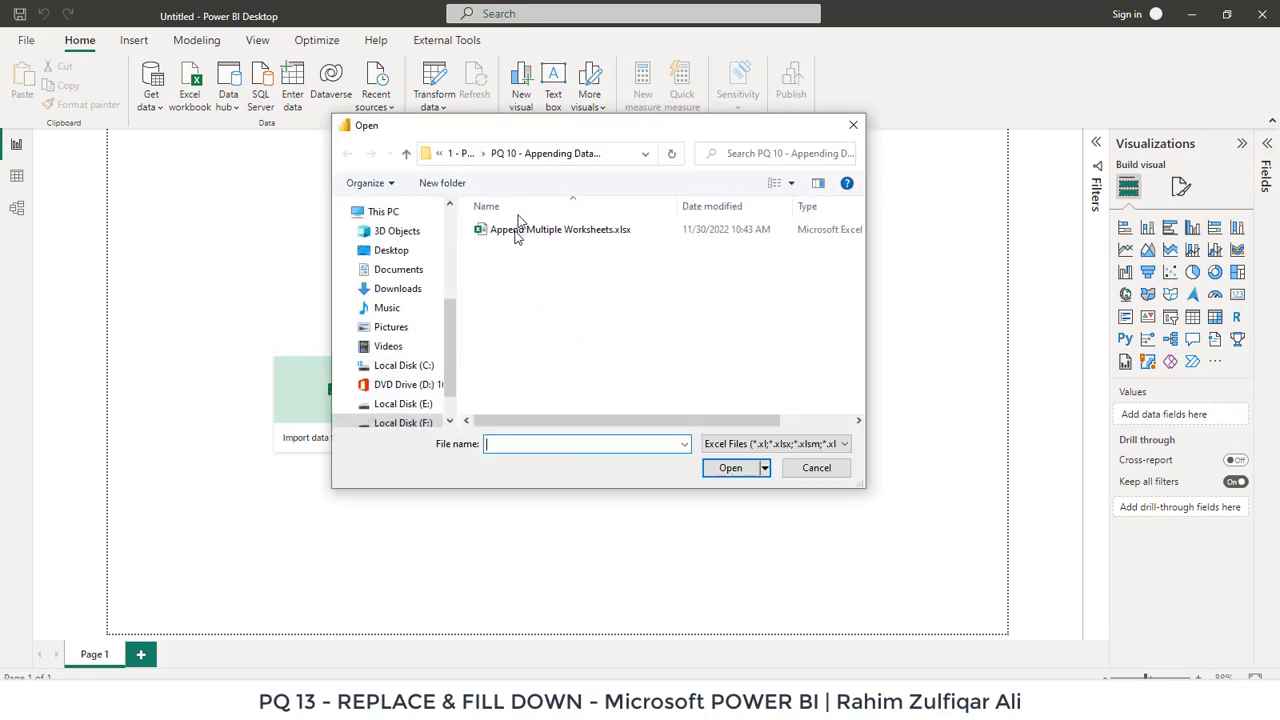
click(462, 153)
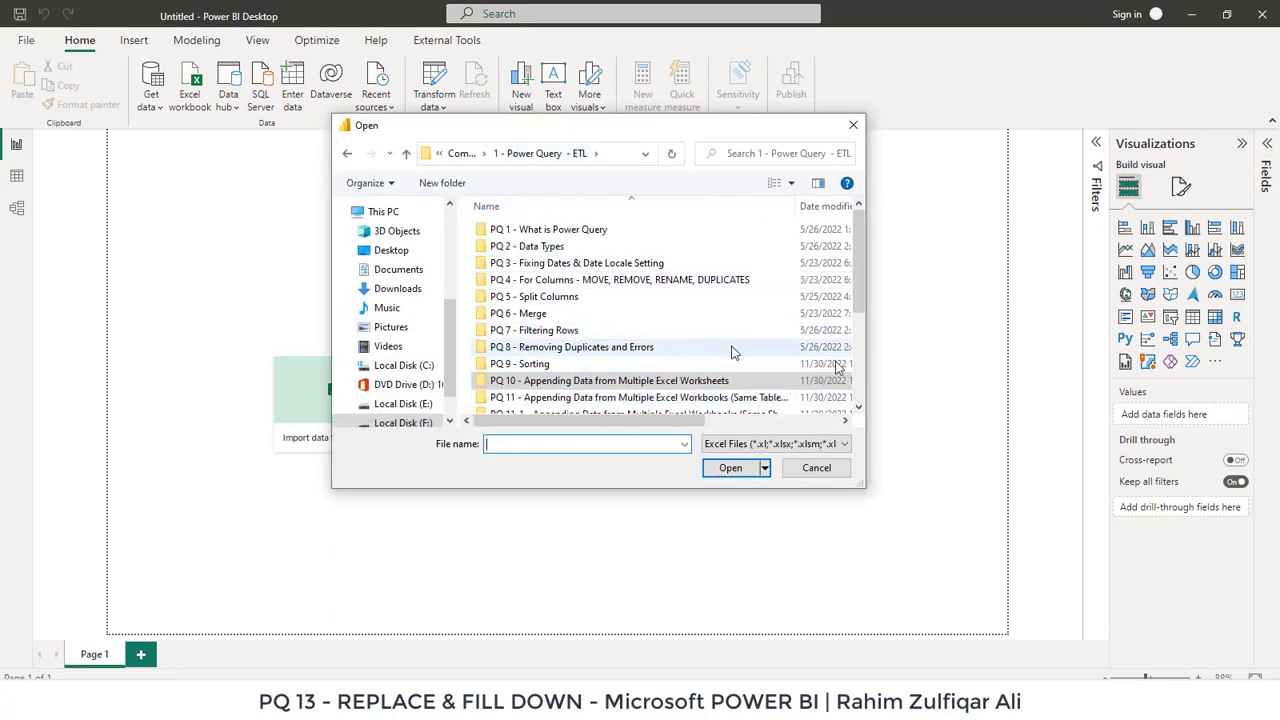
click(858, 410)
click(858, 410)
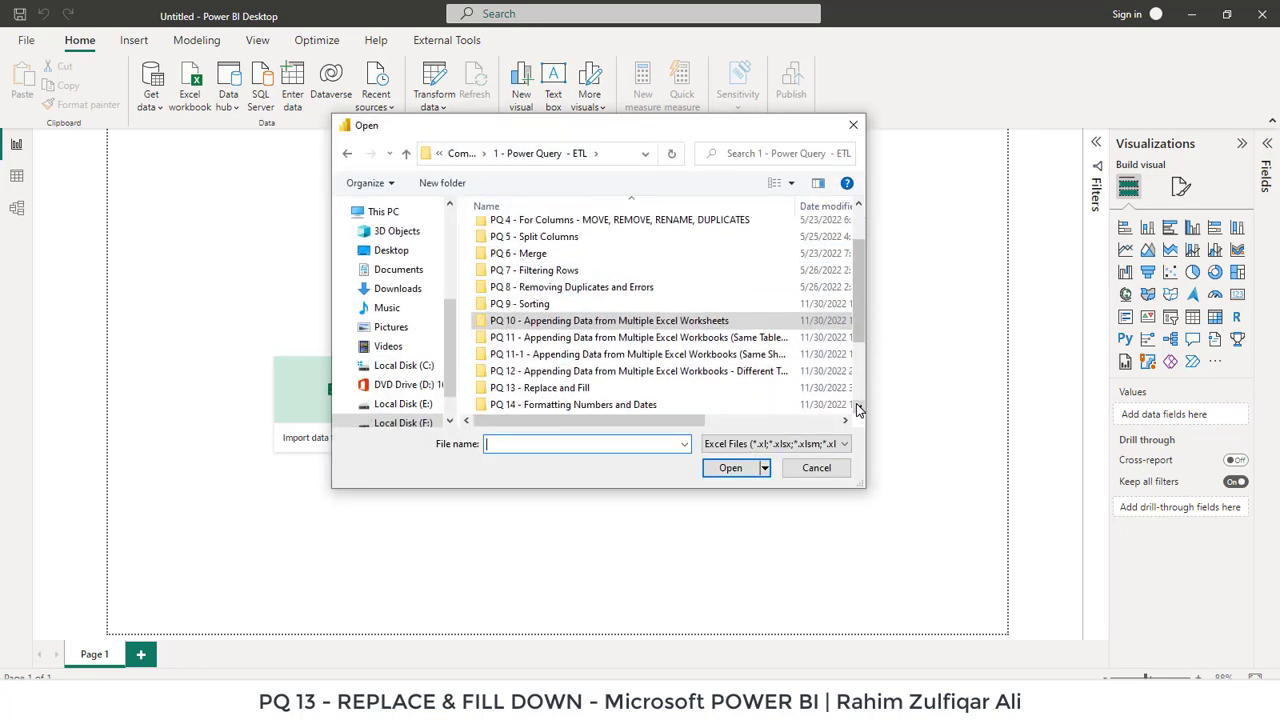
double_click(533, 393)
double_click(538, 233)
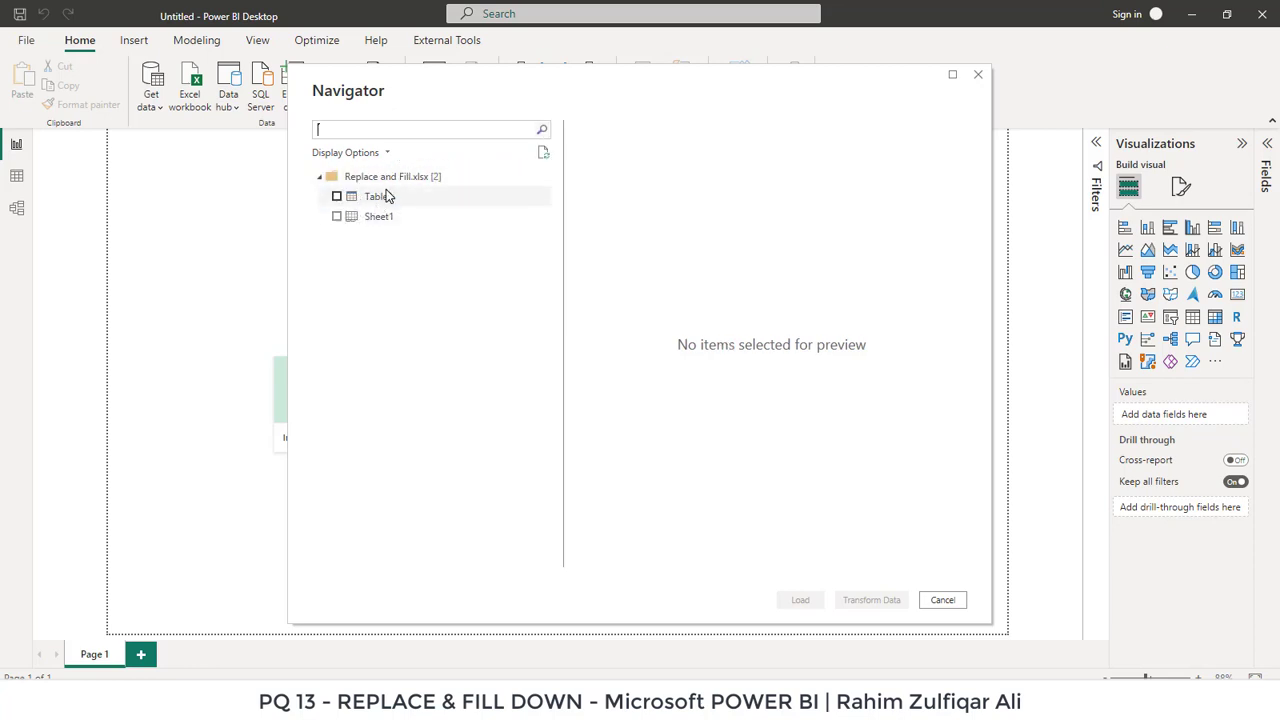
Preview Table1 in Navigator and open it with Transform Data in the Power Query Editor
click(338, 198)
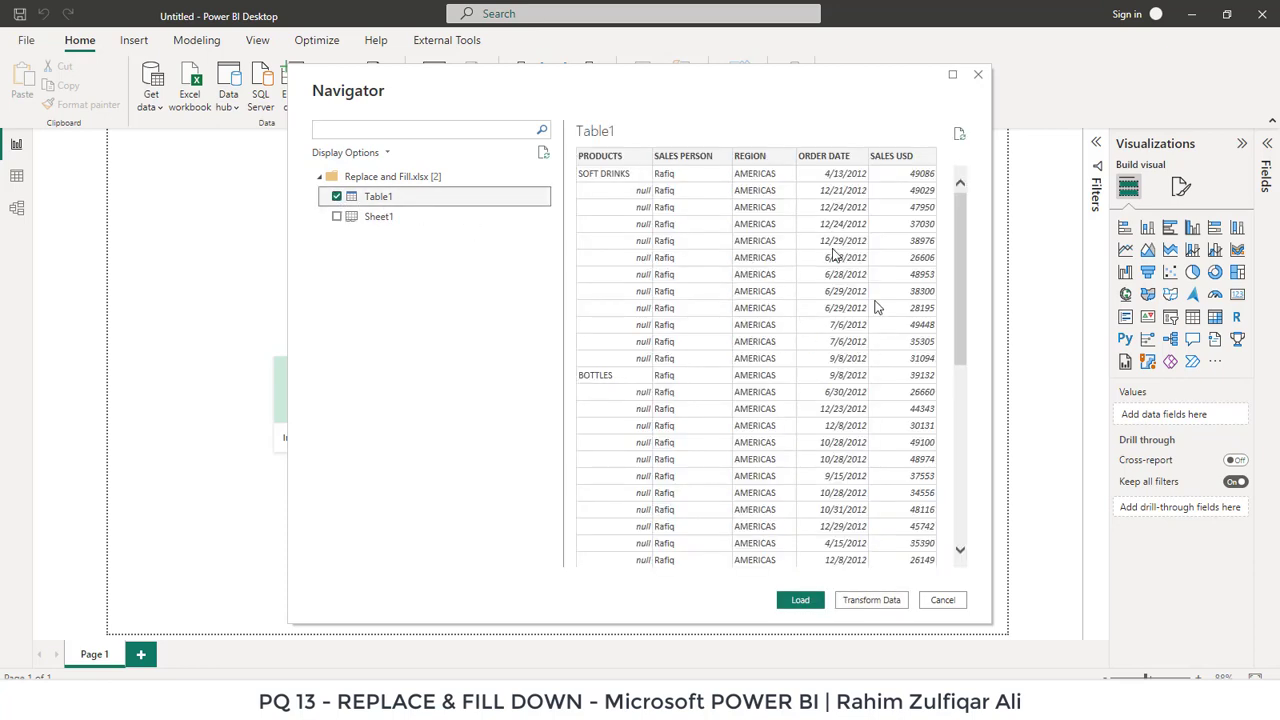
click(871, 601)
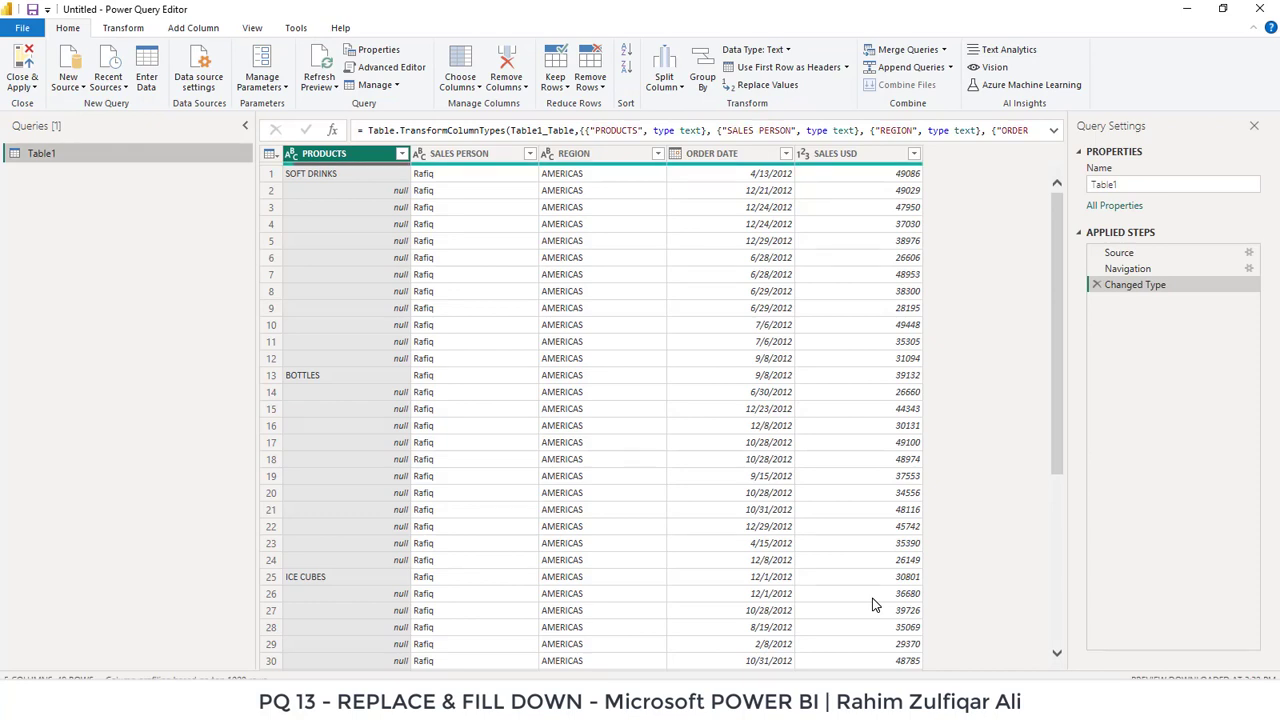
click(323, 180)
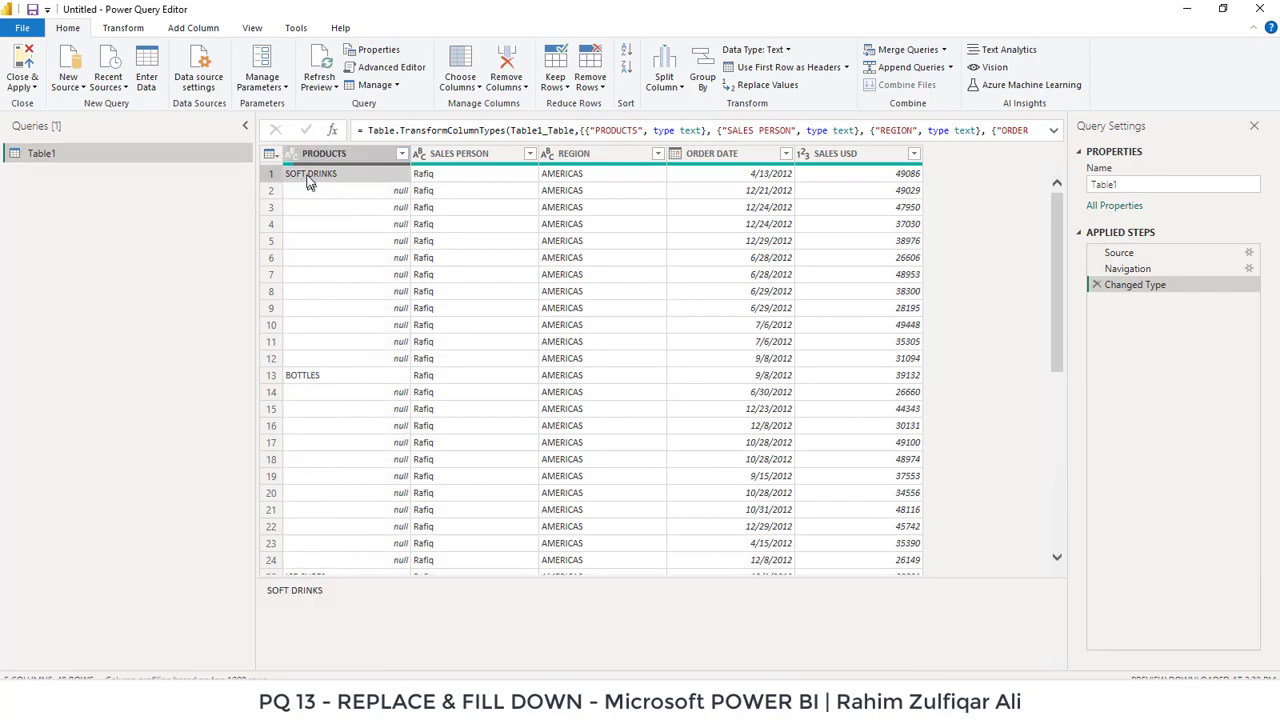
click(371, 193)
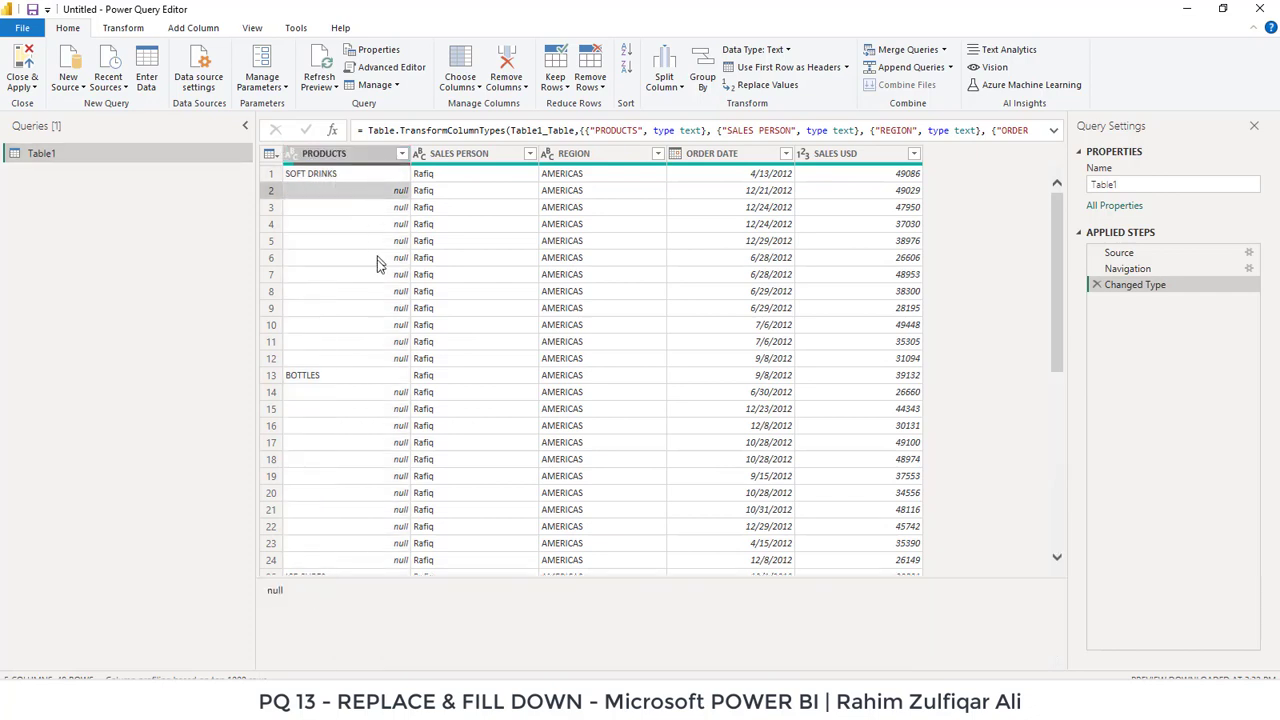
click(382, 362)
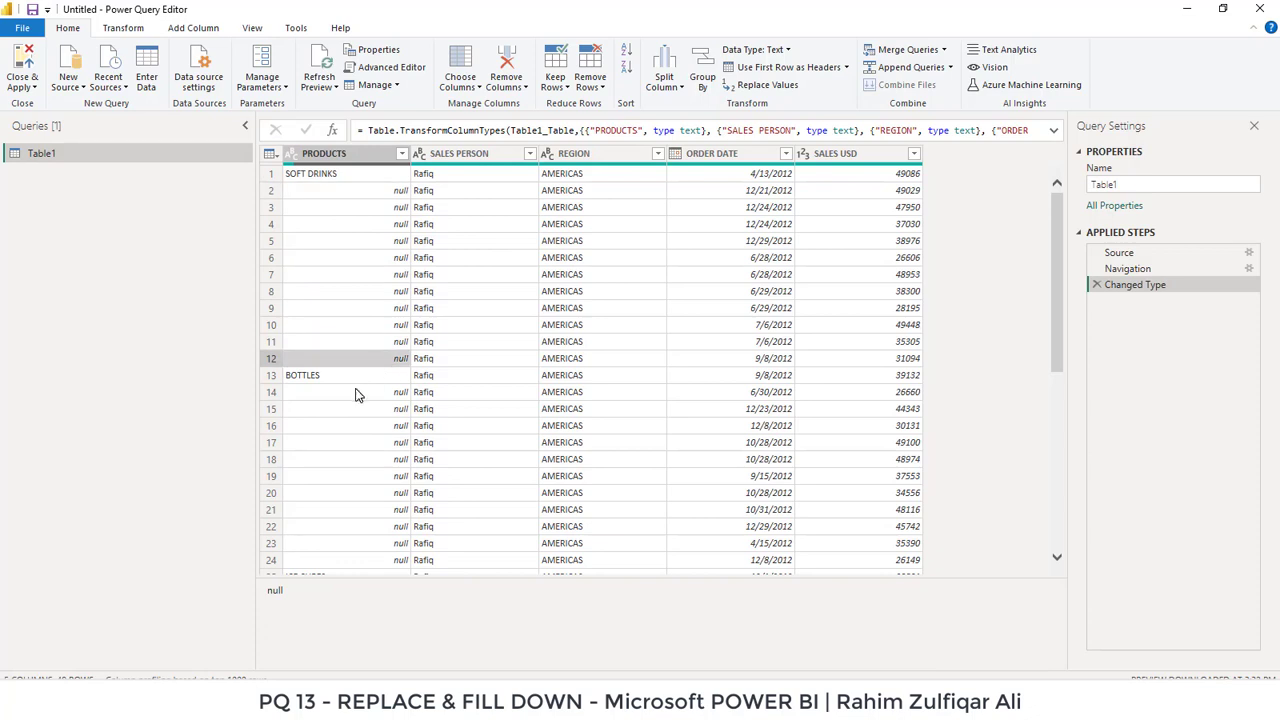
click(345, 377)
click(378, 397)
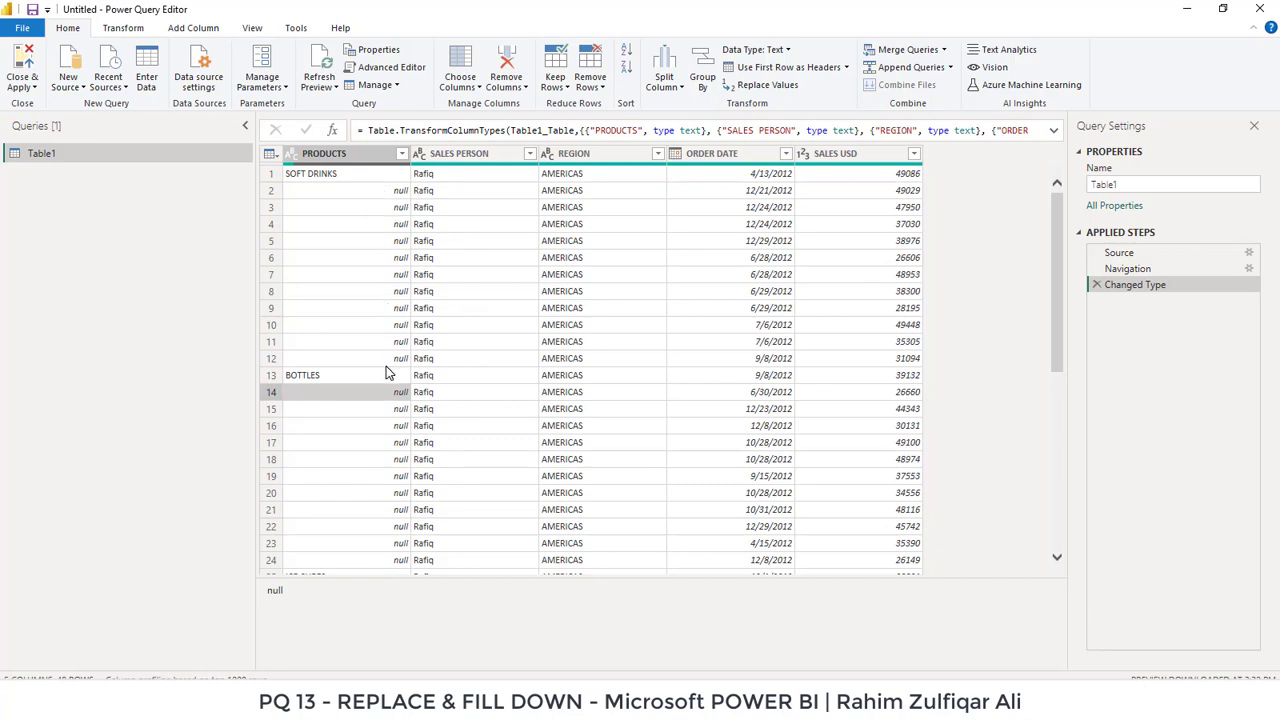
scroll(377, 443, down, 4)
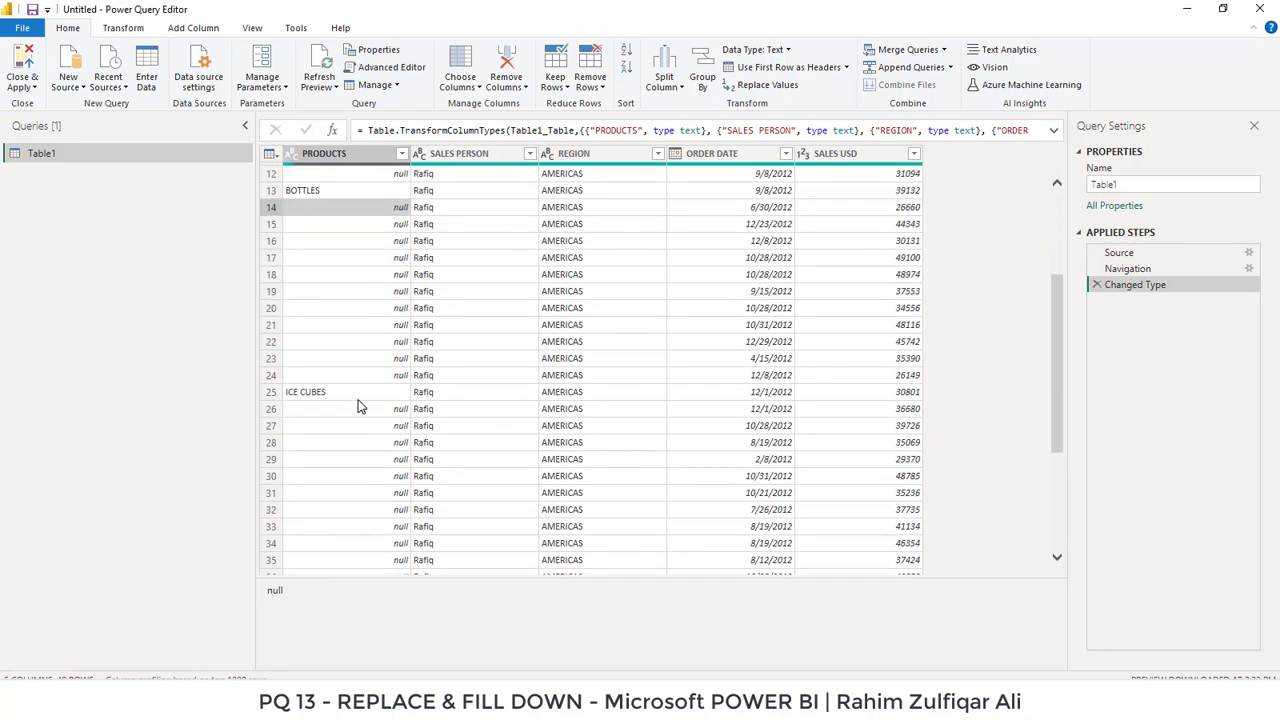
click(360, 400)
scroll(363, 421, down, 4)
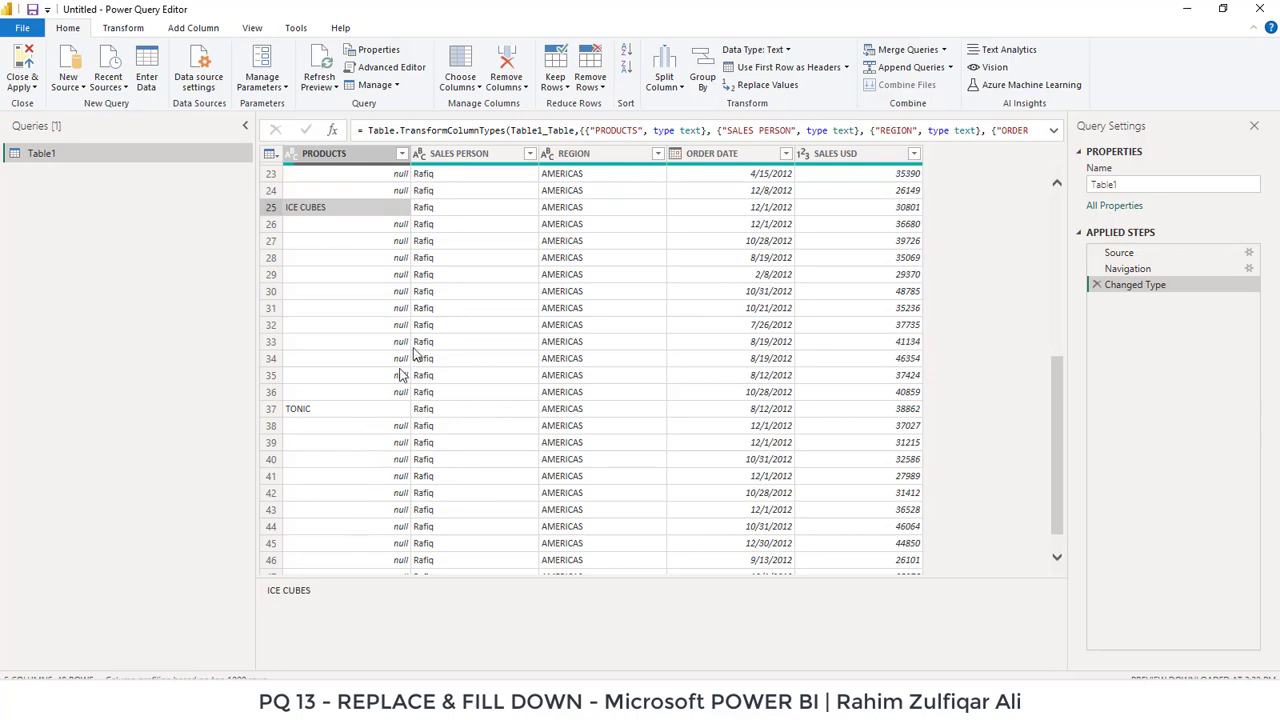
scroll(414, 350, up, 8)
click(379, 196)
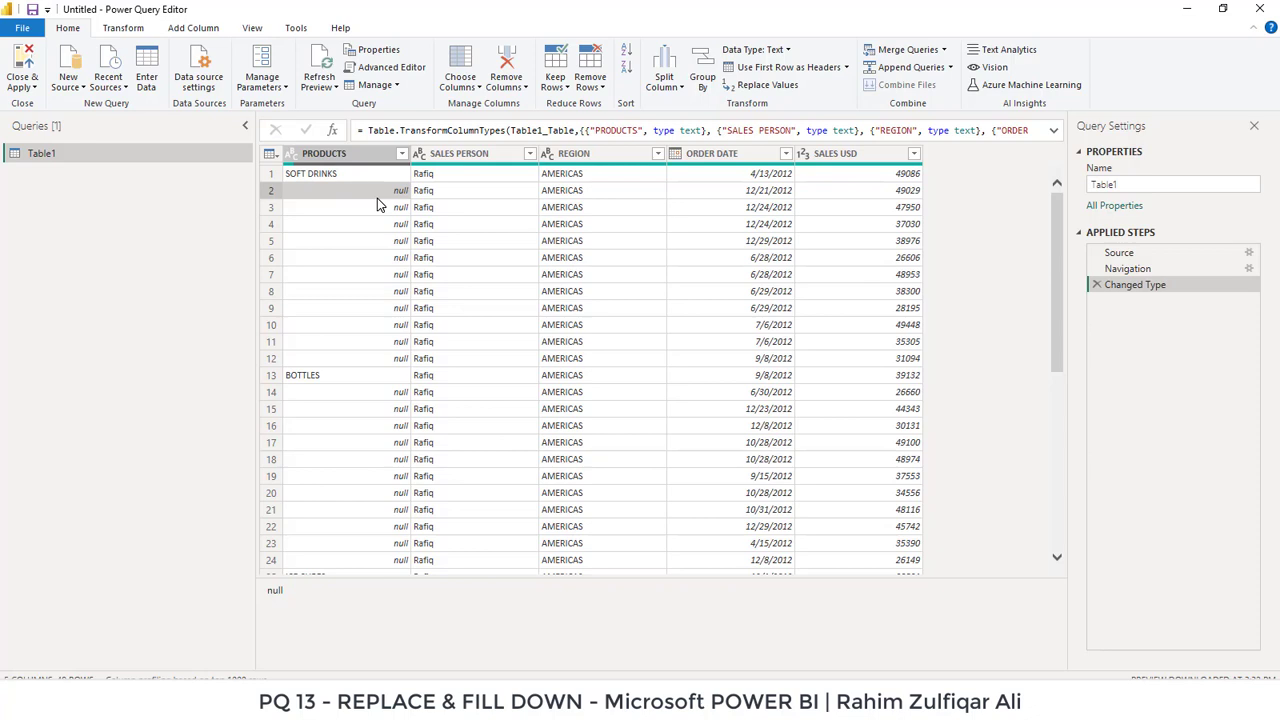
click(370, 160)
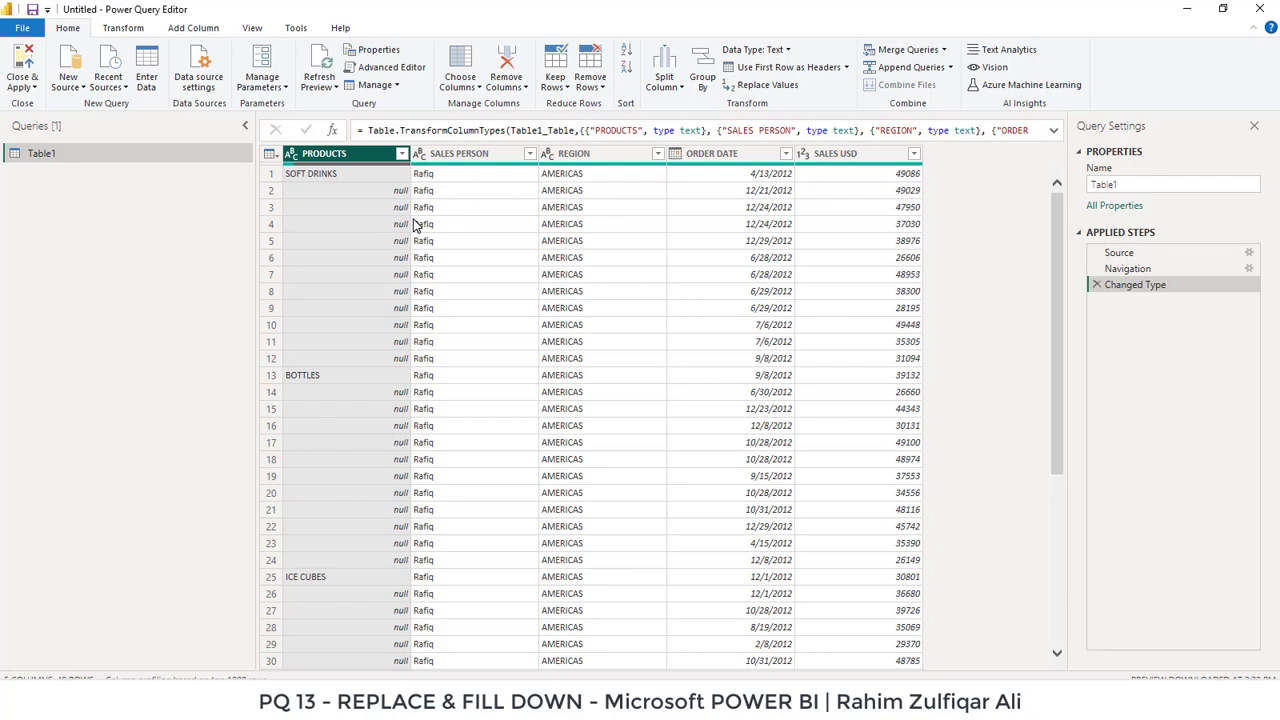
click(464, 156)
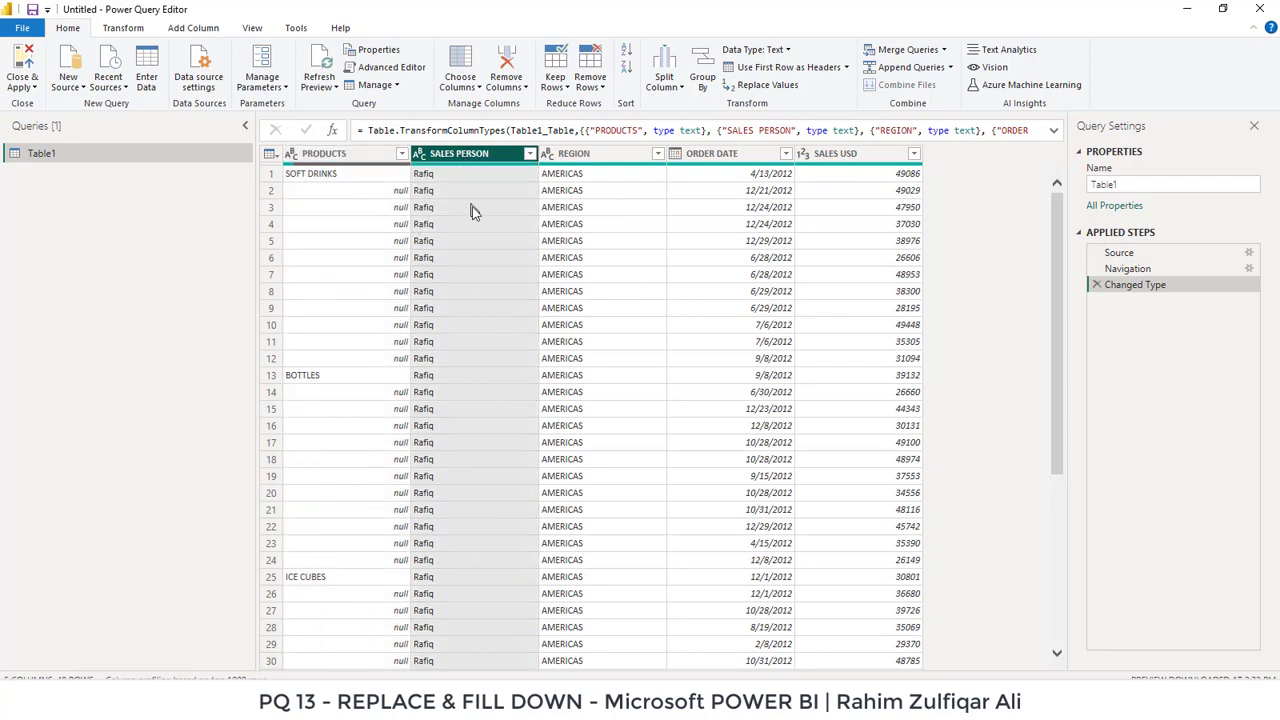
click(452, 158)
click(353, 162)
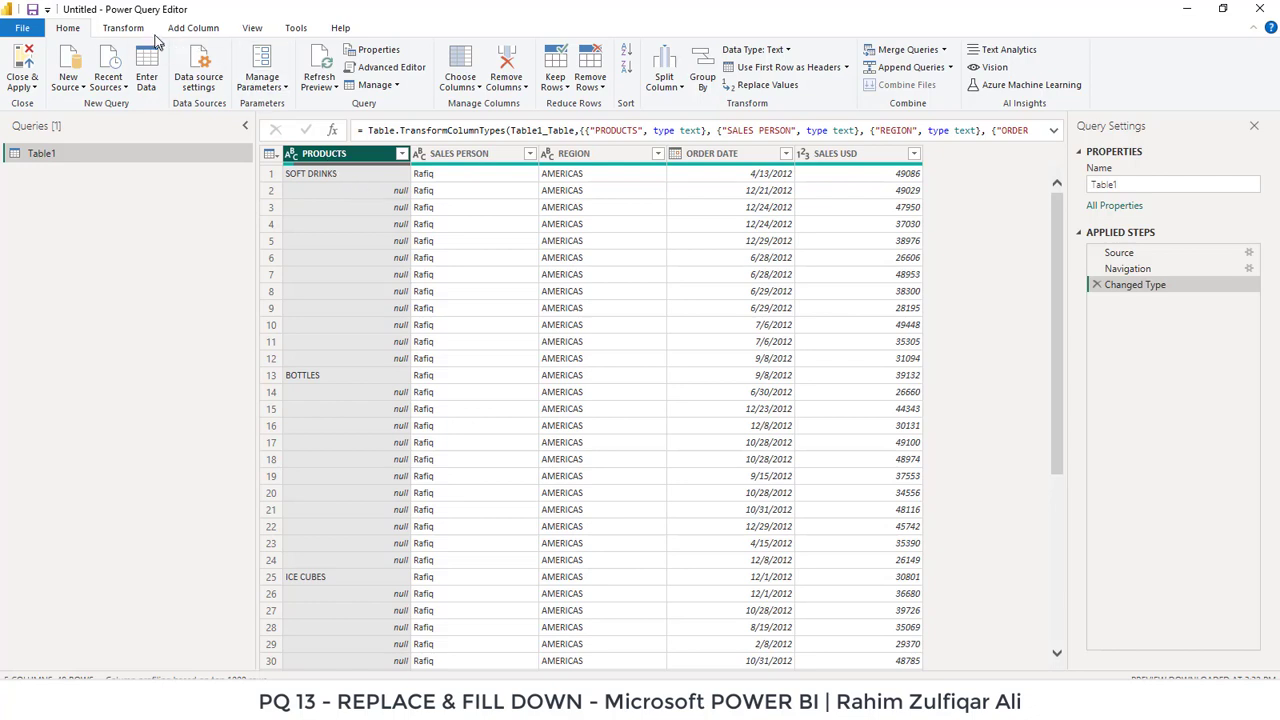
Fill Down the PRODUCTS nulls with the product name above, then check the filled values
click(125, 30)
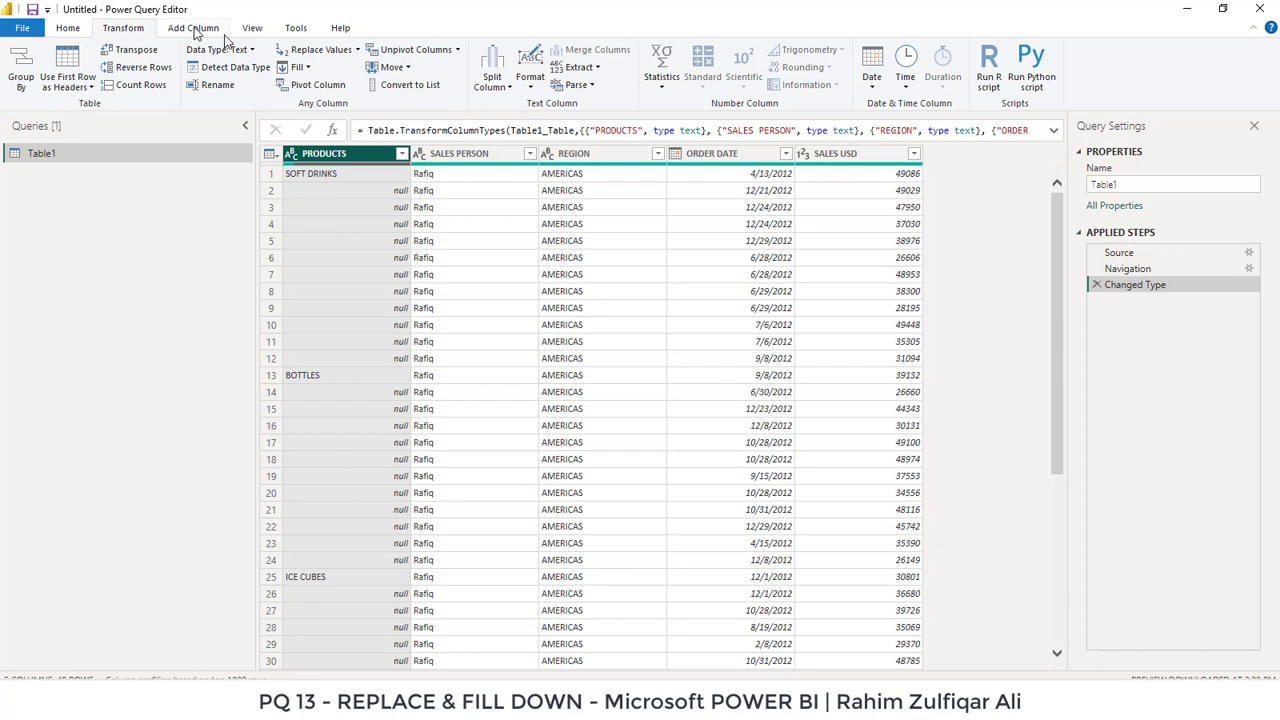
click(305, 70)
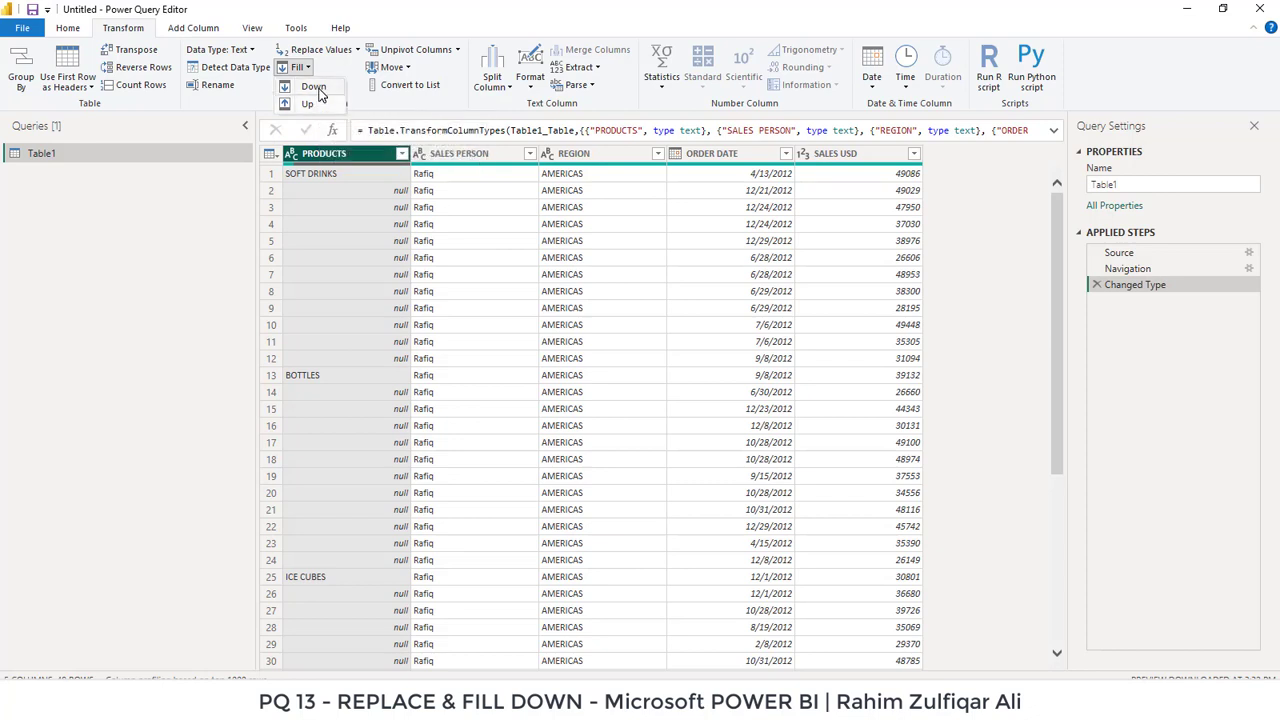
click(318, 88)
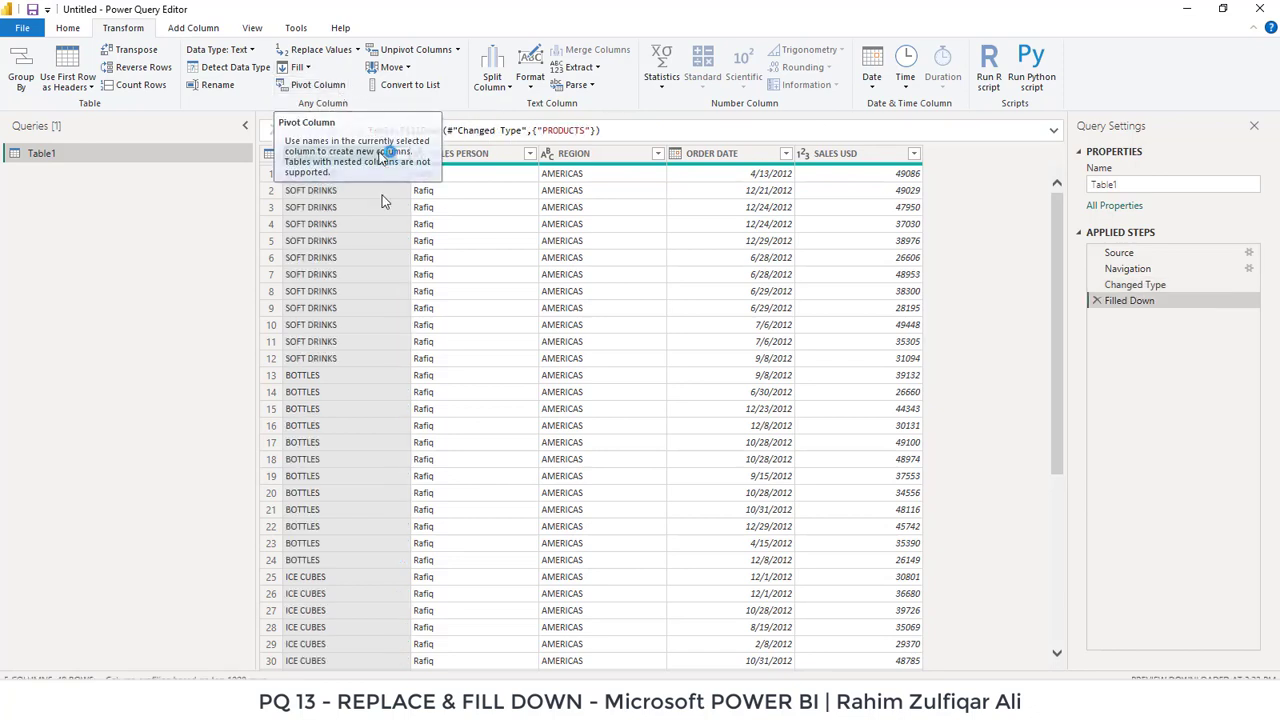
click(338, 226)
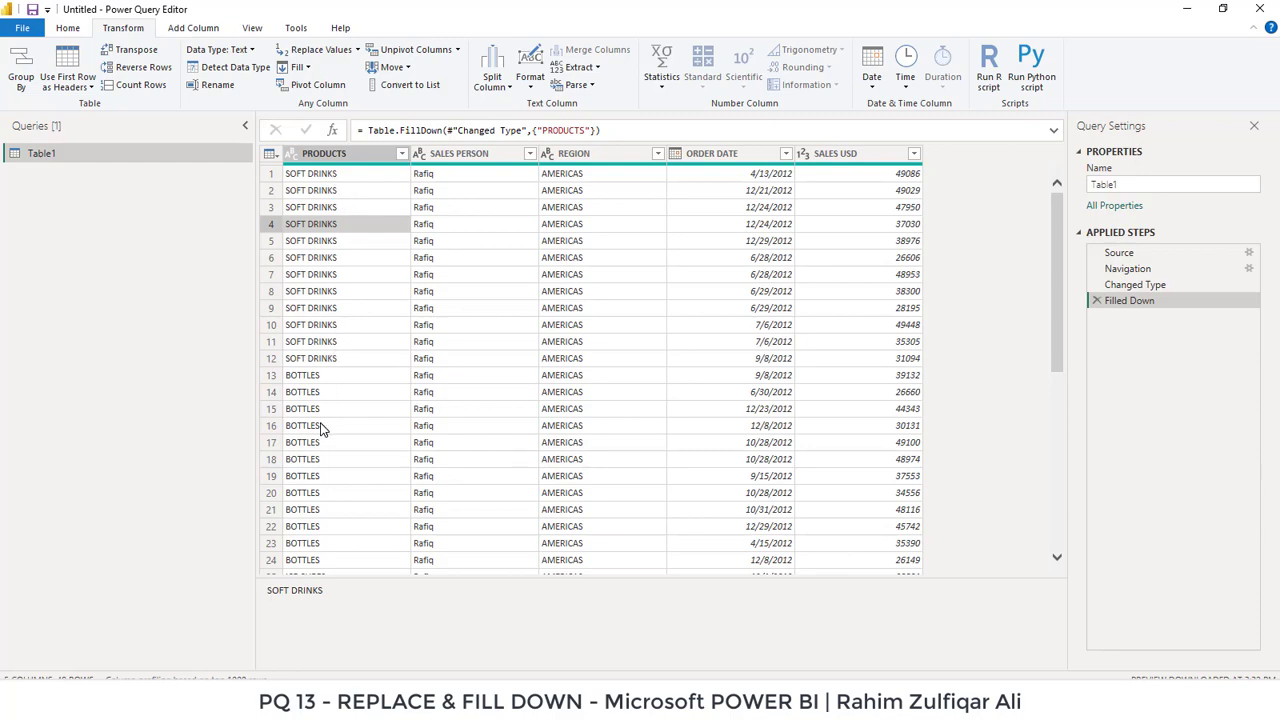
scroll(322, 430, down, 6)
scroll(320, 430, up, 6)
Use Replace Values on SALES PERSON to swap the old salesperson name for the new one
click(451, 156)
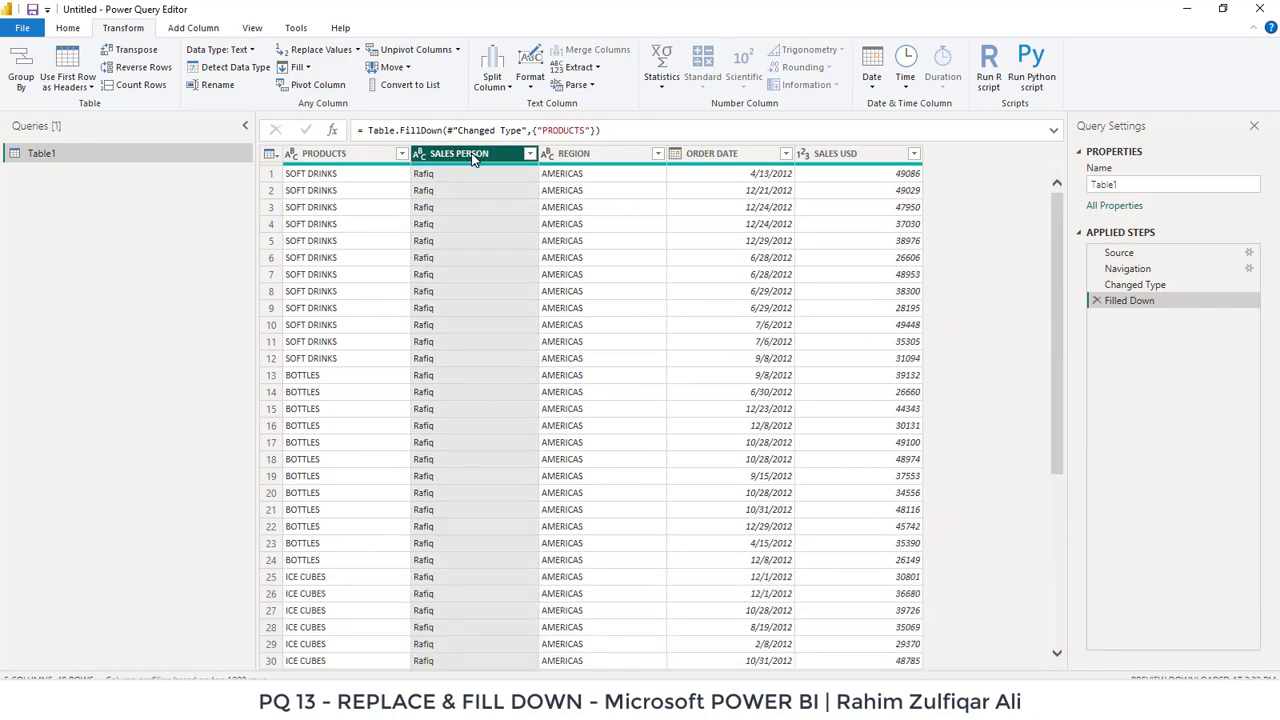
click(357, 50)
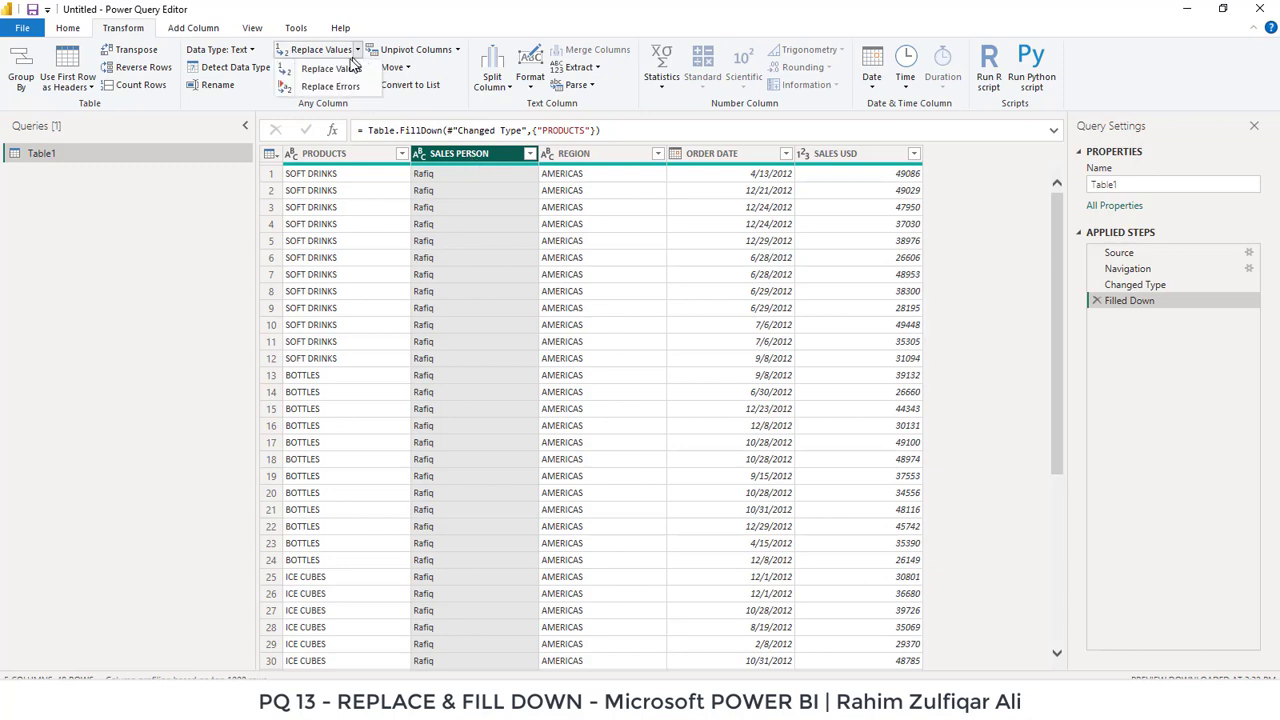
click(334, 70)
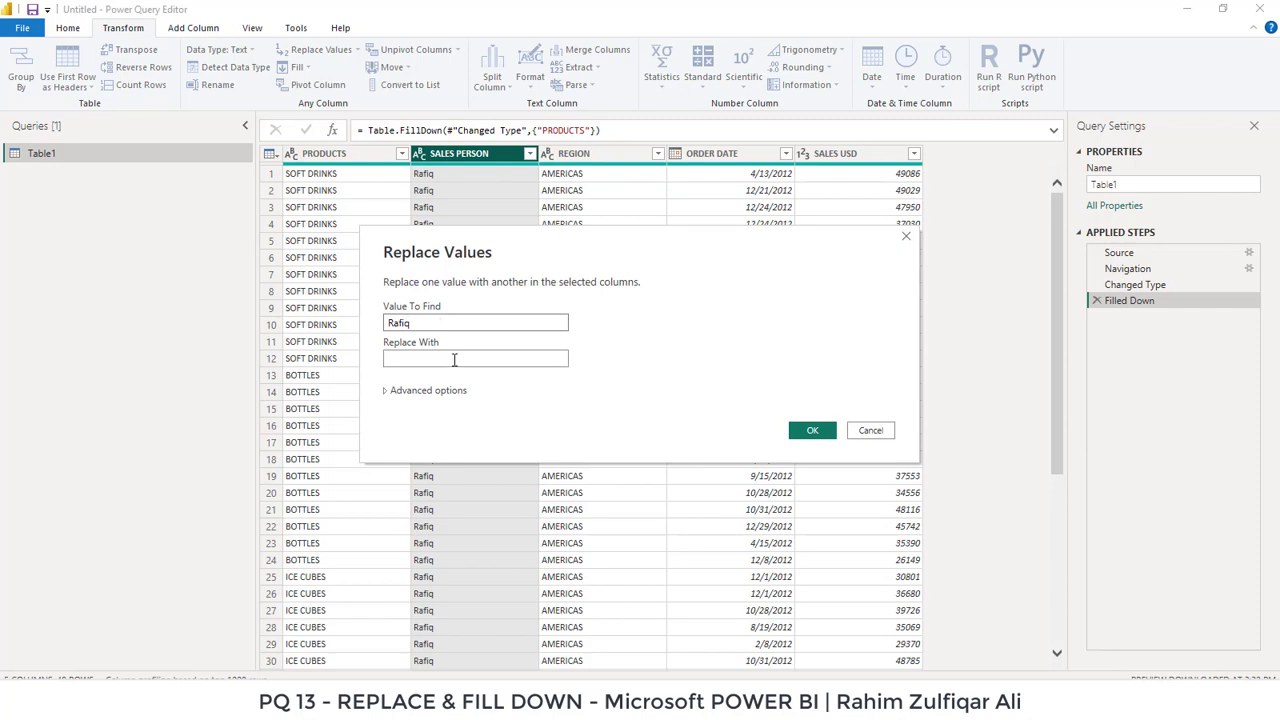
click(454, 359)
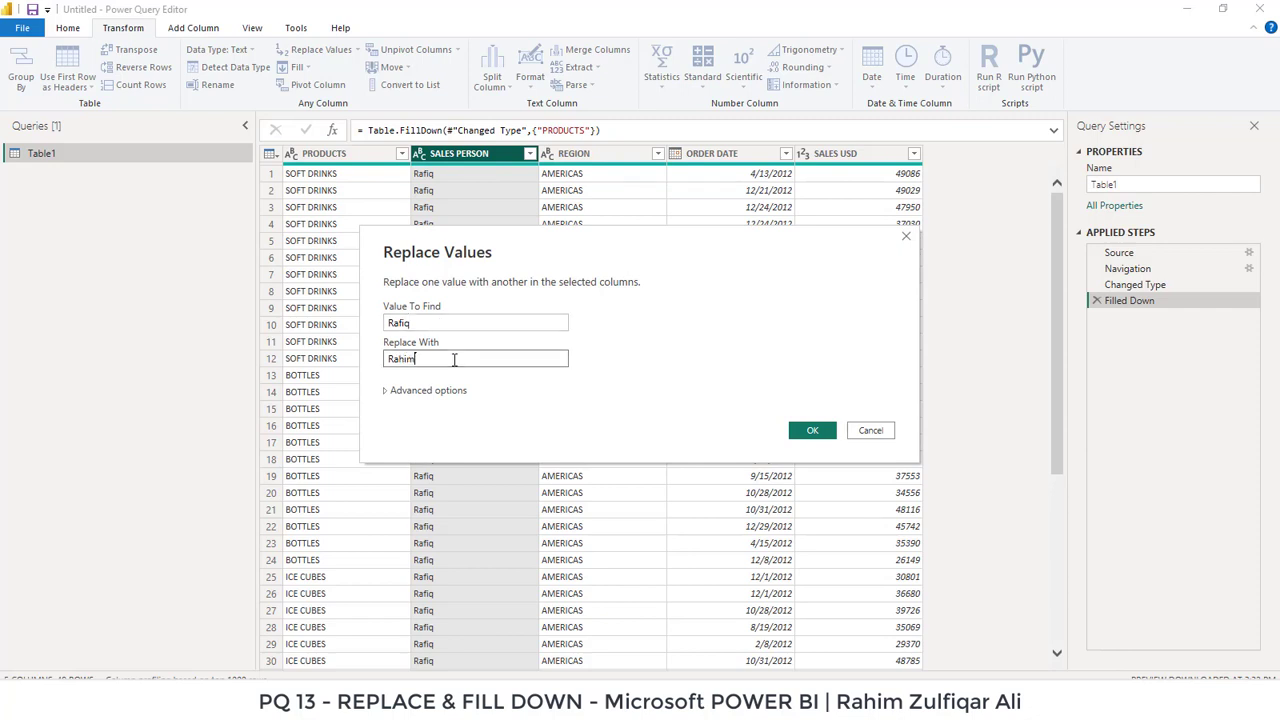
click(801, 432)
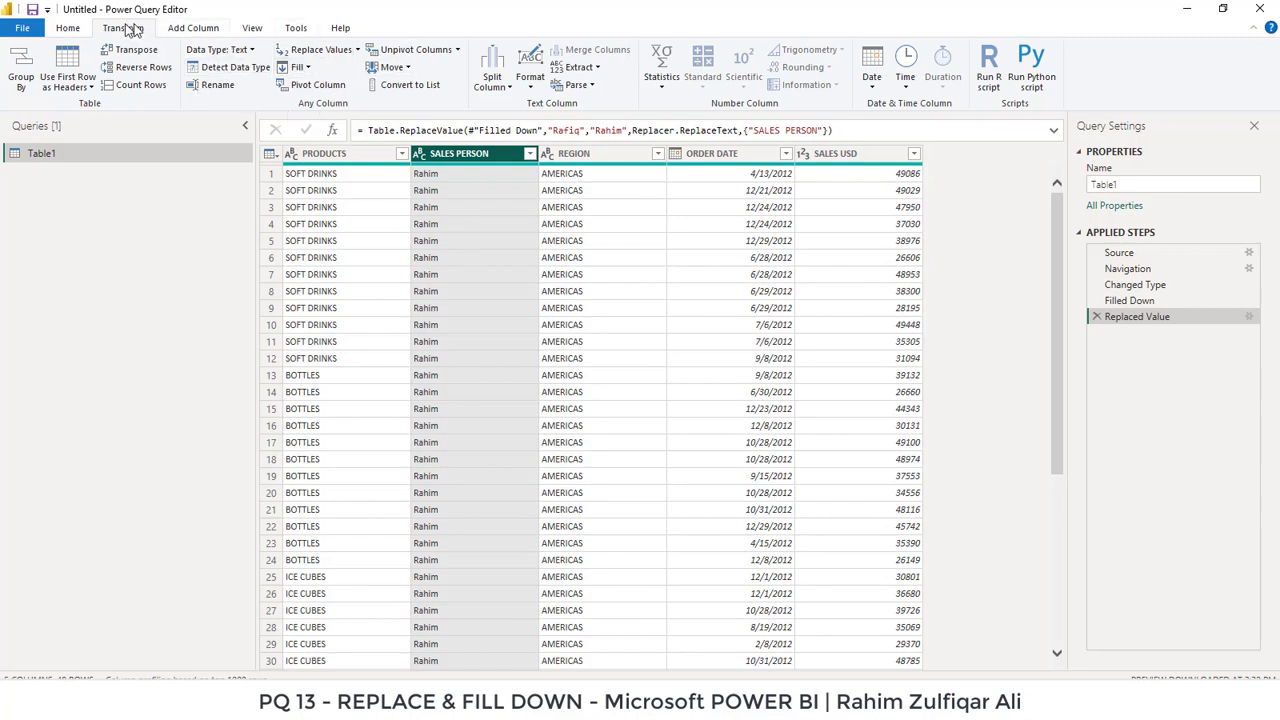
click(80, 29)
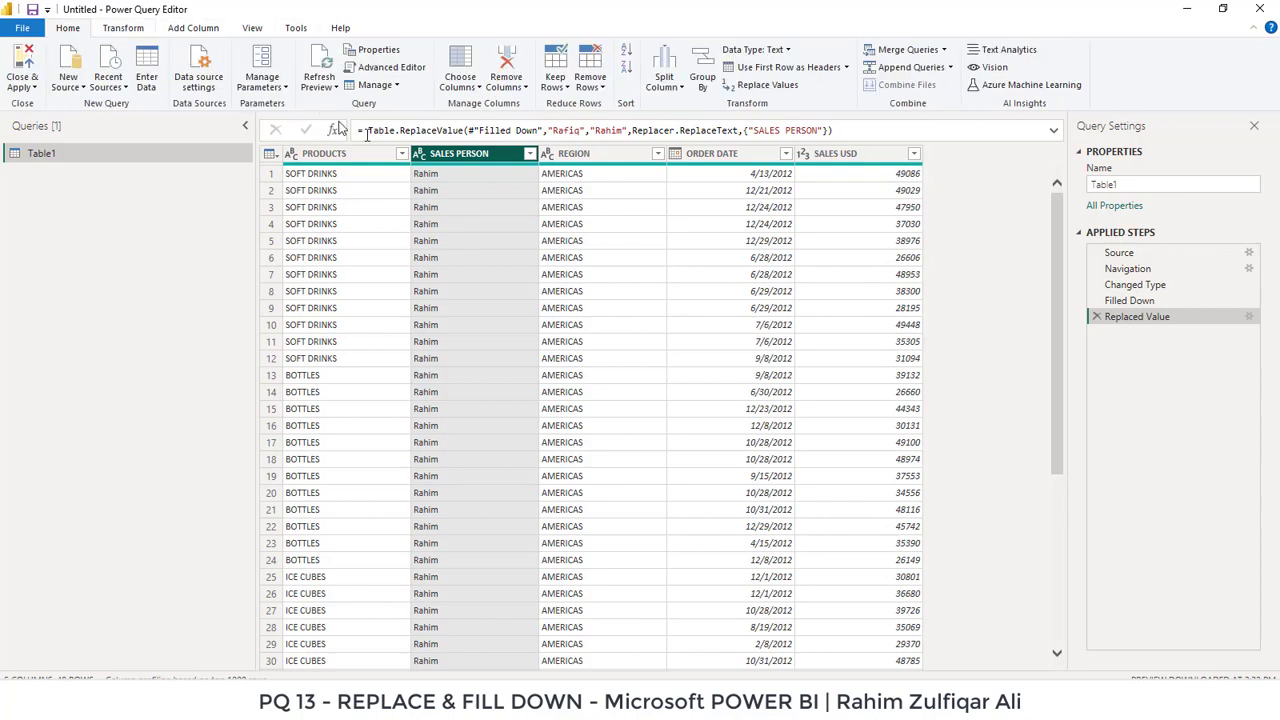
click(392, 68)
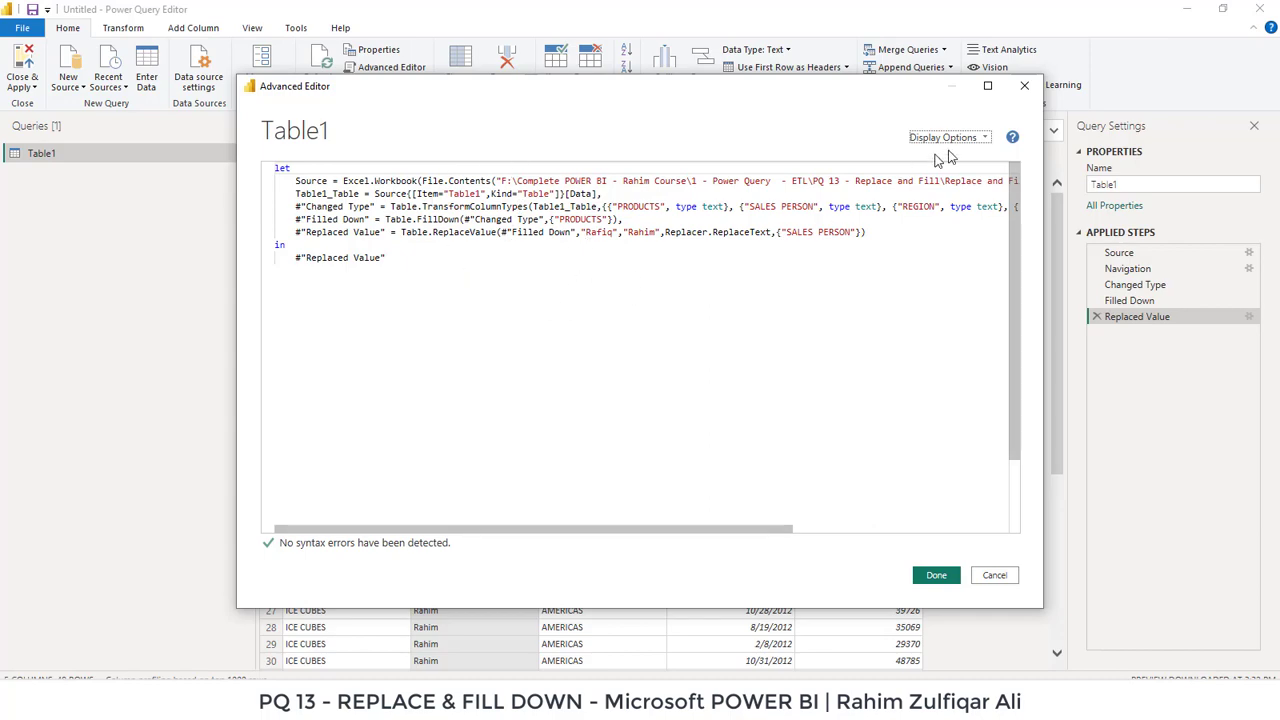
click(1022, 90)
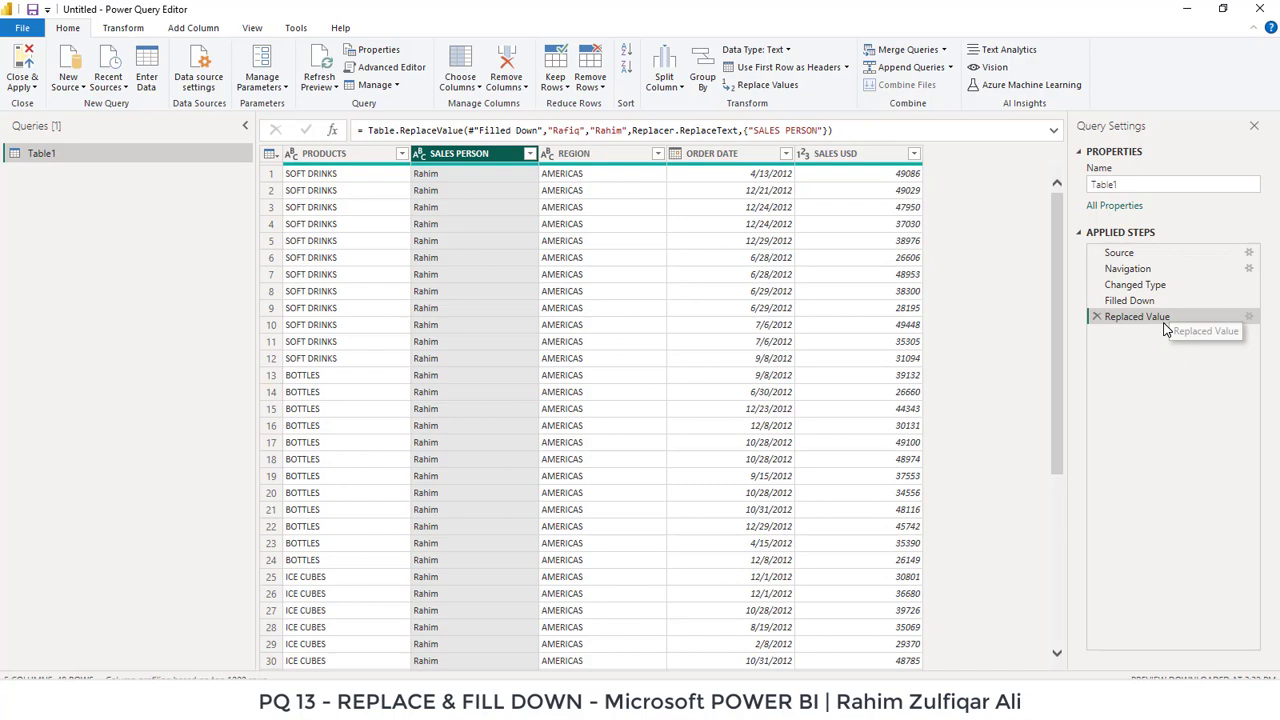
Check the PRODUCTS and SALES PERSON columns, then bring up the Close & Apply options
click(362, 162)
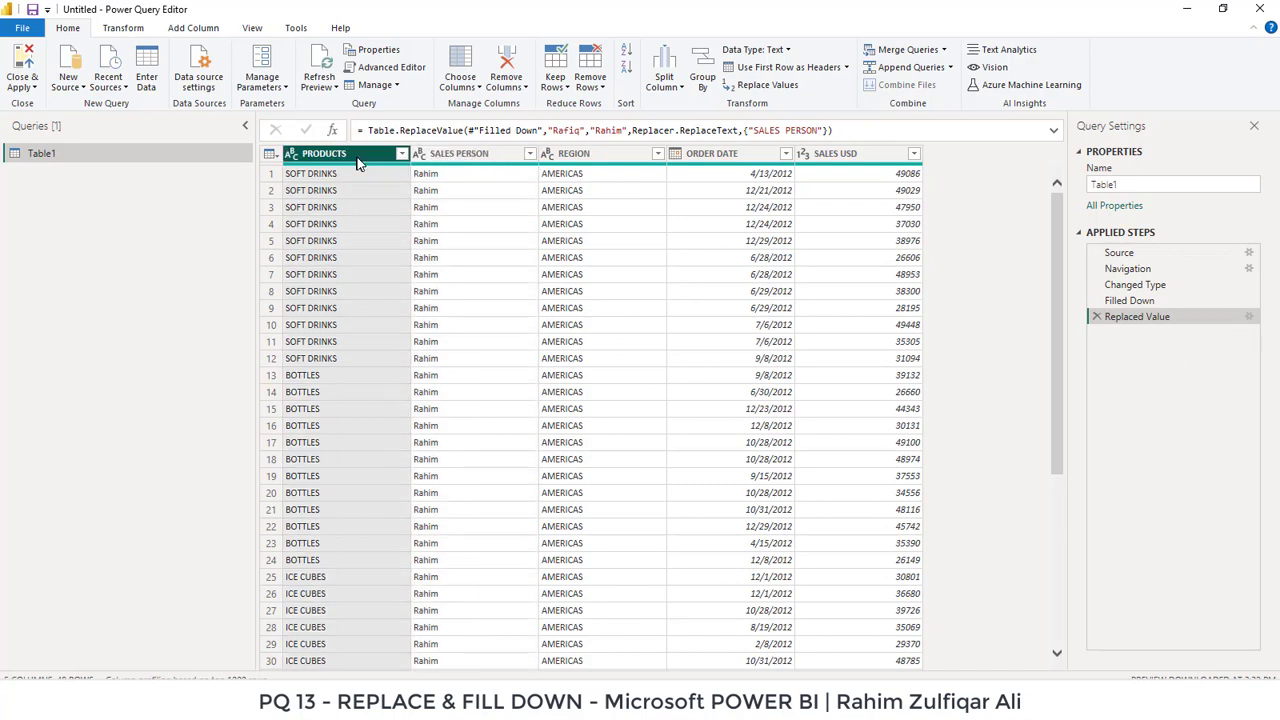
click(455, 160)
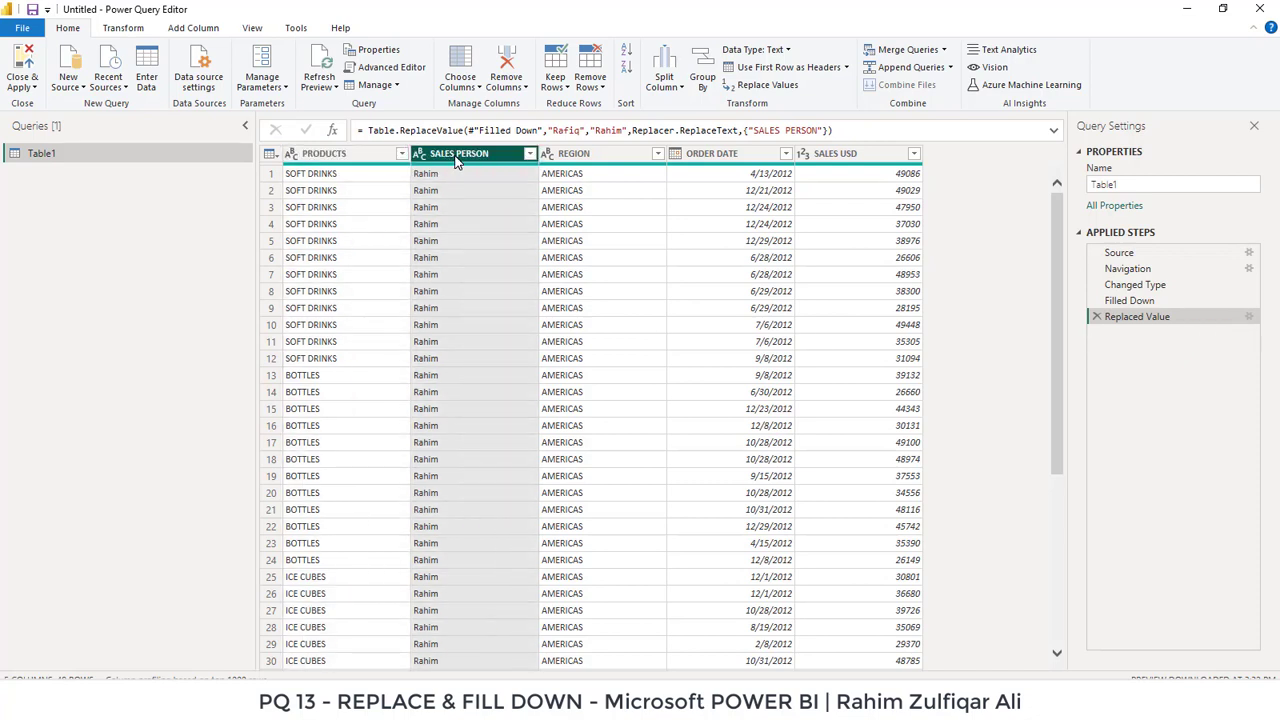
click(382, 163)
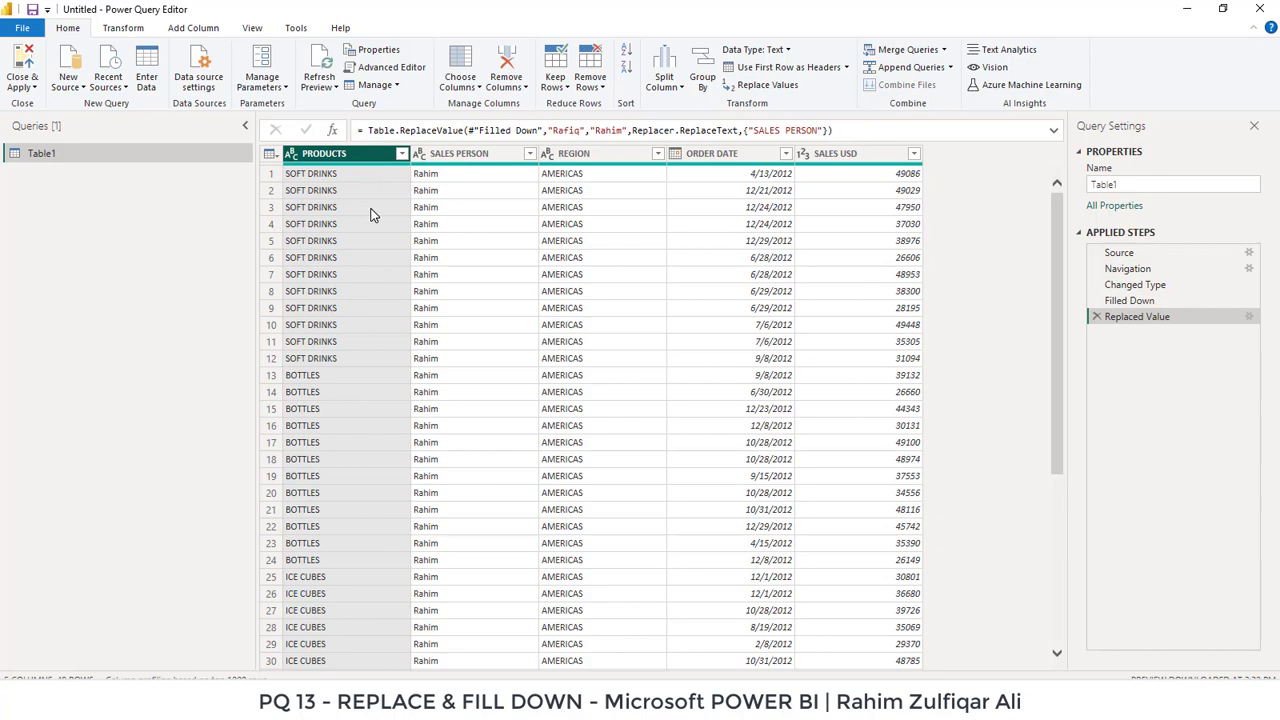
click(474, 157)
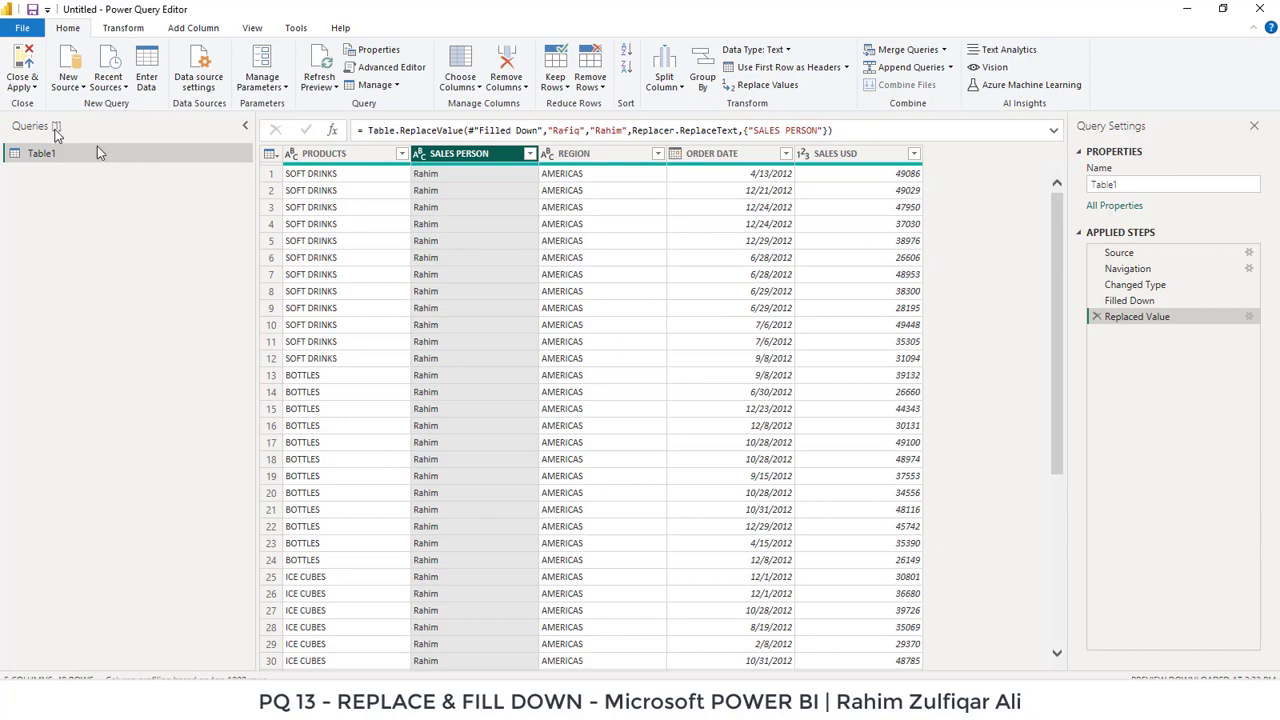
click(17, 92)
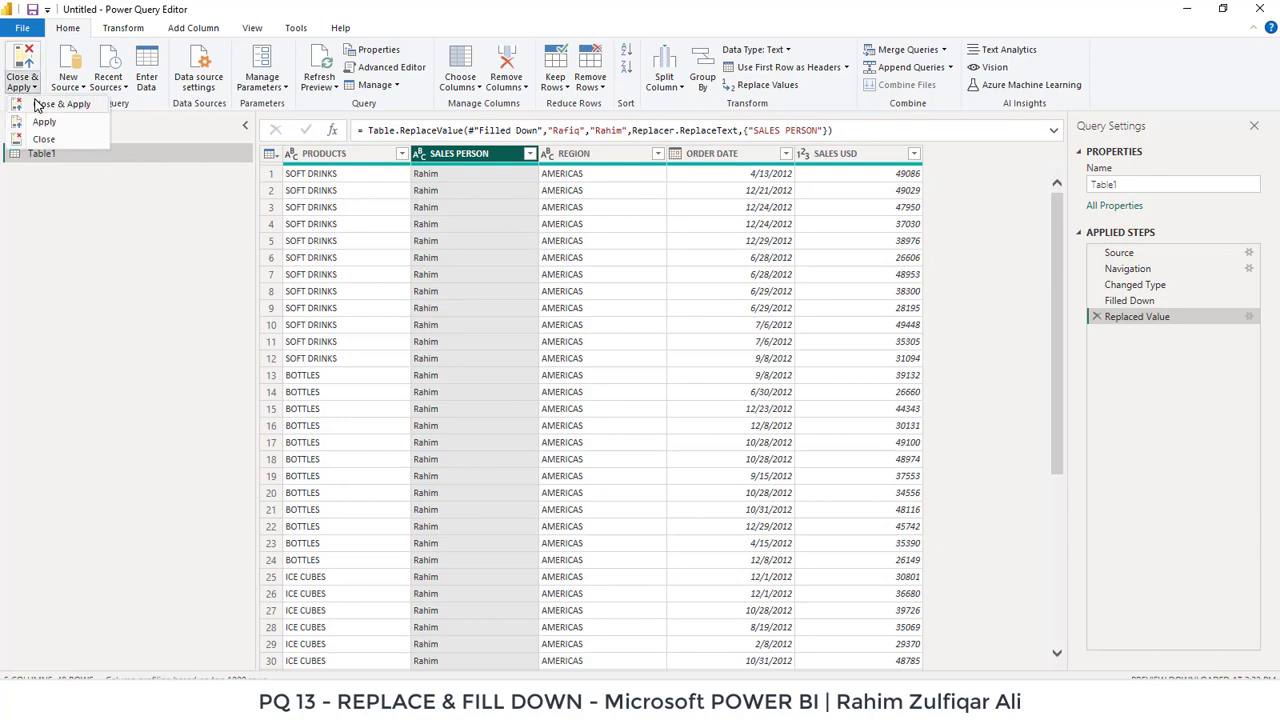